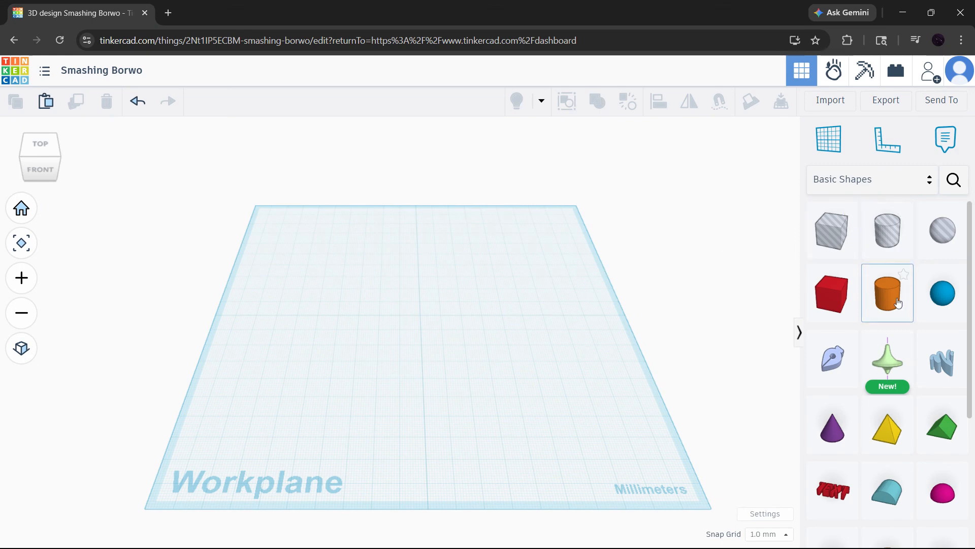
Place a solid cylinder at the middle of the workplane and set its bevel to about 1.55
{"action": "left_click_drag", "start_coordinate": [898, 303], "coordinate": [422, 320]}
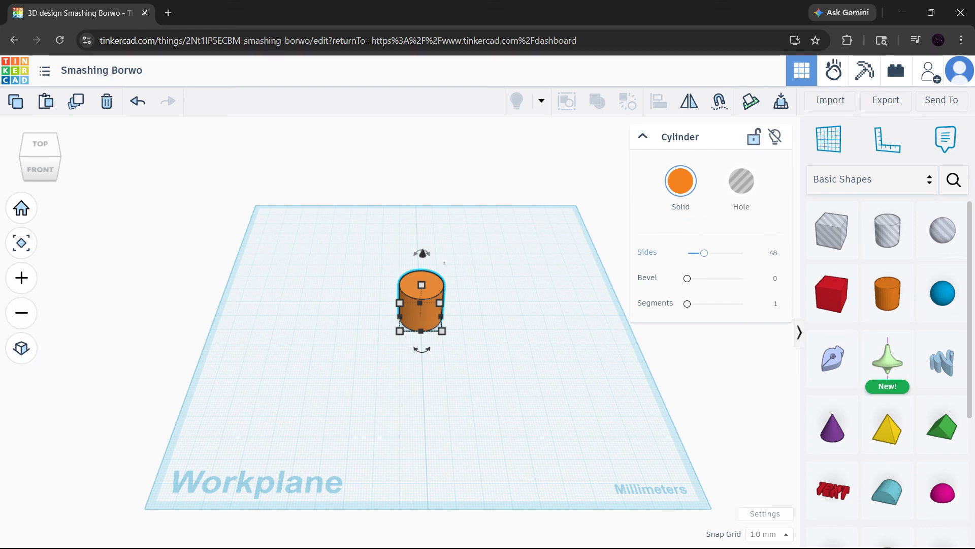
{"action": "mouse_move", "coordinate": [688, 278]}
{"action": "left_mouse_down"}
{"action": "mouse_move", "coordinate": [753, 291]}
{"action": "mouse_move", "coordinate": [700, 281]}
{"action": "left_mouse_up"}
{"action": "scroll", "coordinate": [416, 296], "scroll_direction": "up", "scroll_amount": 5}
{"action": "scroll", "coordinate": [493, 290], "scroll_direction": "up", "scroll_amount": 2}
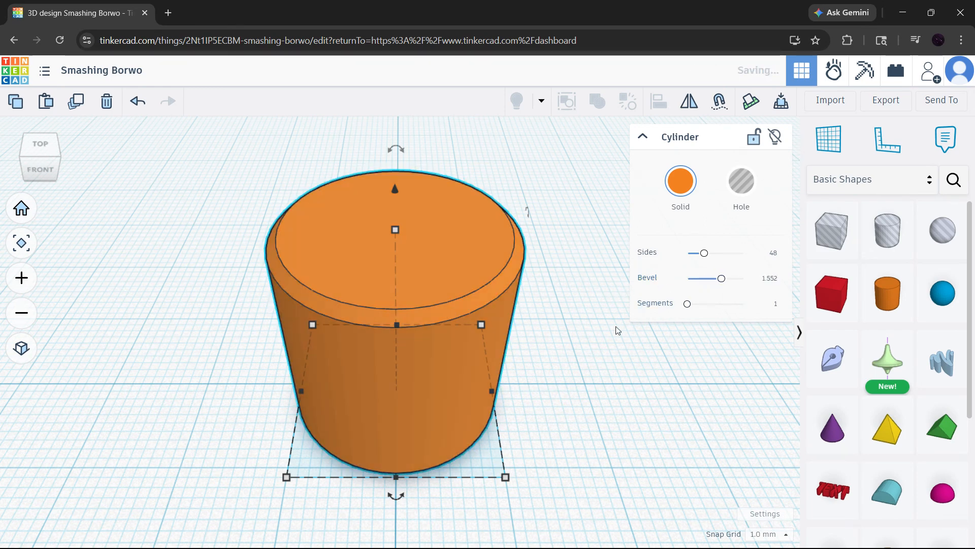
{"action": "left_click", "coordinate": [597, 349]}
Place a solid box beside the orange cylinder and round its edges by increasing the radius
{"action": "scroll", "coordinate": [595, 362], "scroll_direction": "down", "scroll_amount": 3}
{"action": "scroll", "coordinate": [595, 366], "scroll_direction": "down", "scroll_amount": 2}
{"action": "left_click_drag", "start_coordinate": [831, 293], "coordinate": [429, 375]}
{"action": "scroll", "coordinate": [428, 376], "scroll_direction": "up", "scroll_amount": 5}
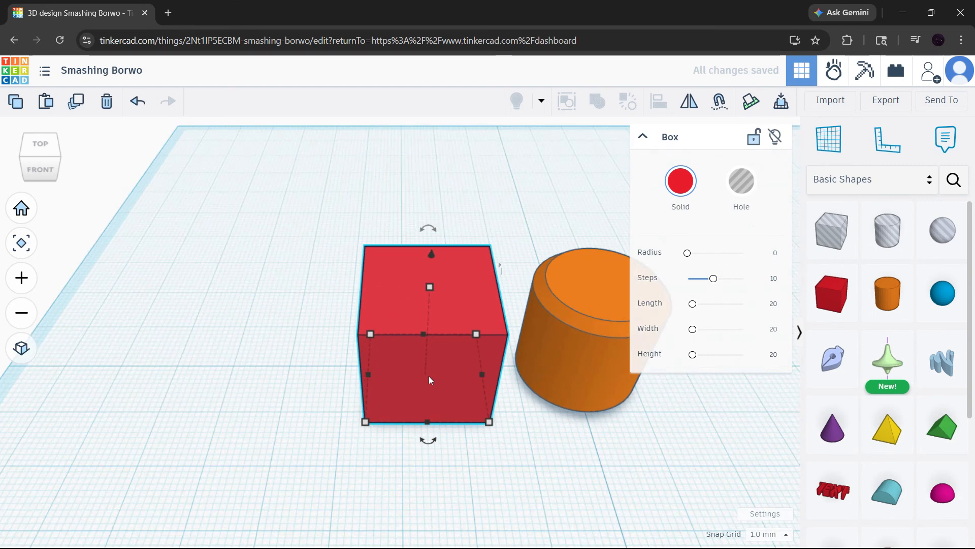
{"action": "left_click_drag", "start_coordinate": [687, 252], "coordinate": [696, 253]}
{"action": "key", "text": "Escape"}
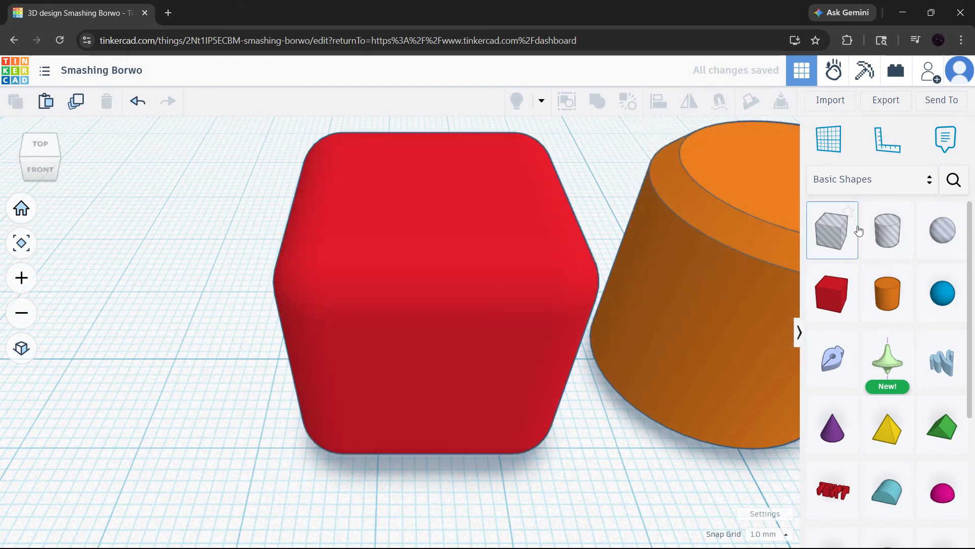
Search the shape library for "extru" and place the Extrusion shape on the workplane beyond the orange cylinder
{"action": "scroll", "coordinate": [860, 228], "scroll_direction": "down", "scroll_amount": 4}
{"action": "scroll", "coordinate": [661, 376], "scroll_direction": "down", "scroll_amount": 4}
{"action": "scroll", "coordinate": [660, 386], "scroll_direction": "down", "scroll_amount": 3}
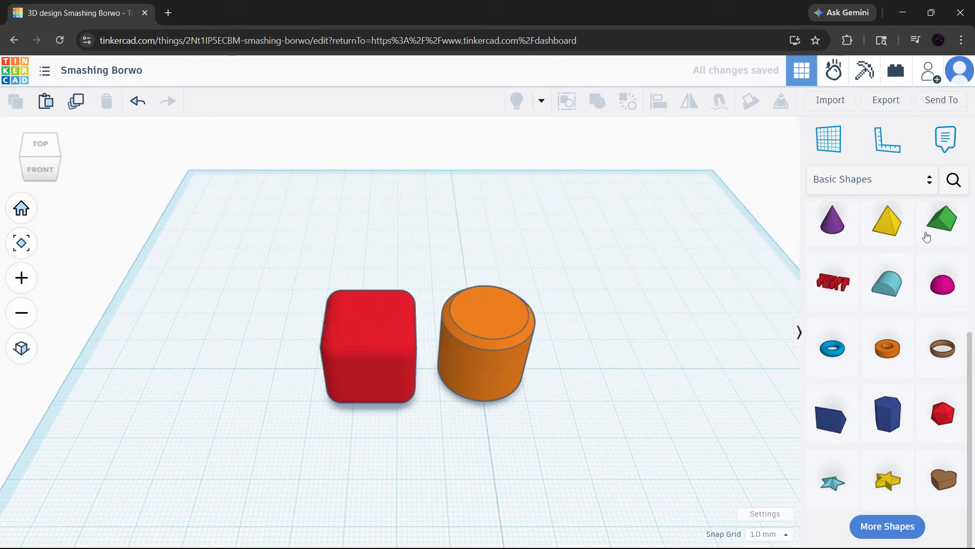
{"action": "left_click", "coordinate": [954, 179]}
{"action": "type", "text": "extru"}
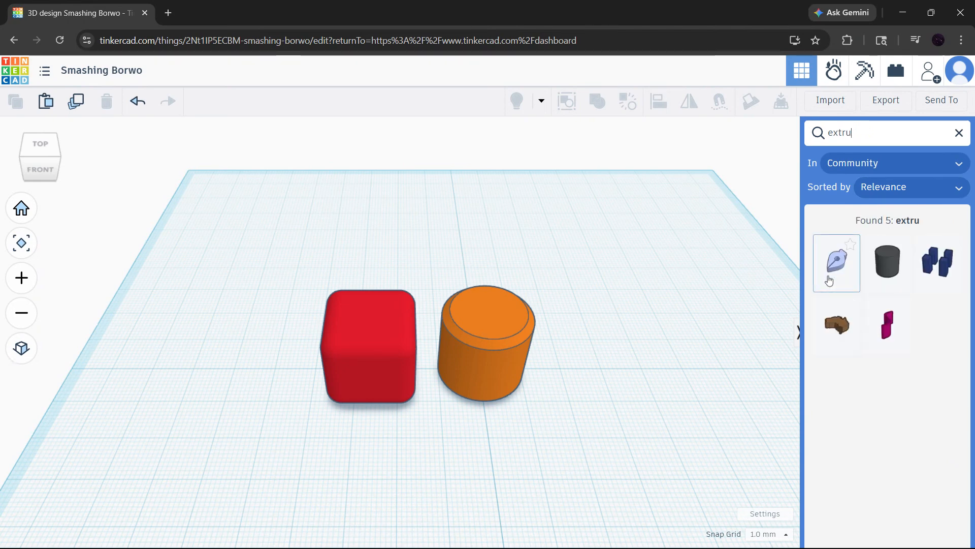
{"action": "left_click", "coordinate": [883, 269]}
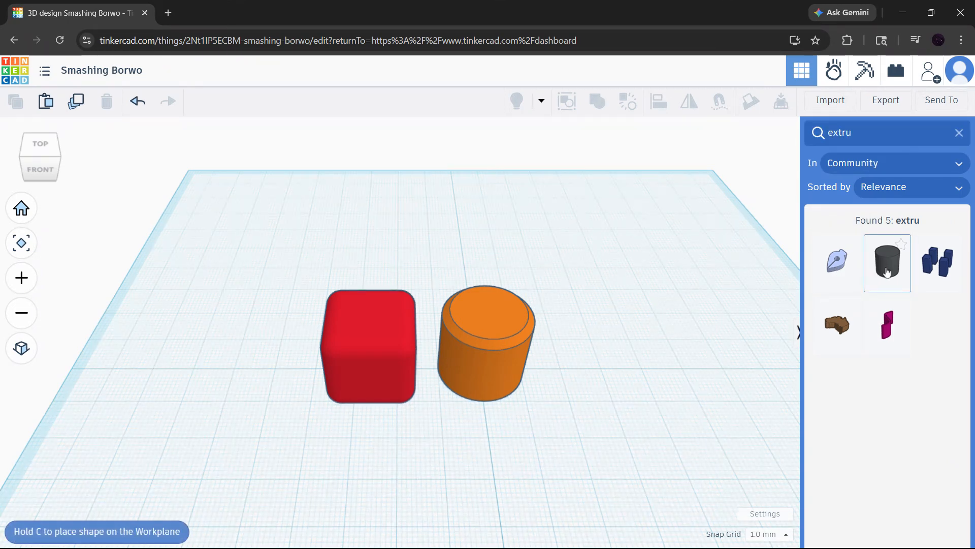
{"action": "left_click", "coordinate": [601, 310]}
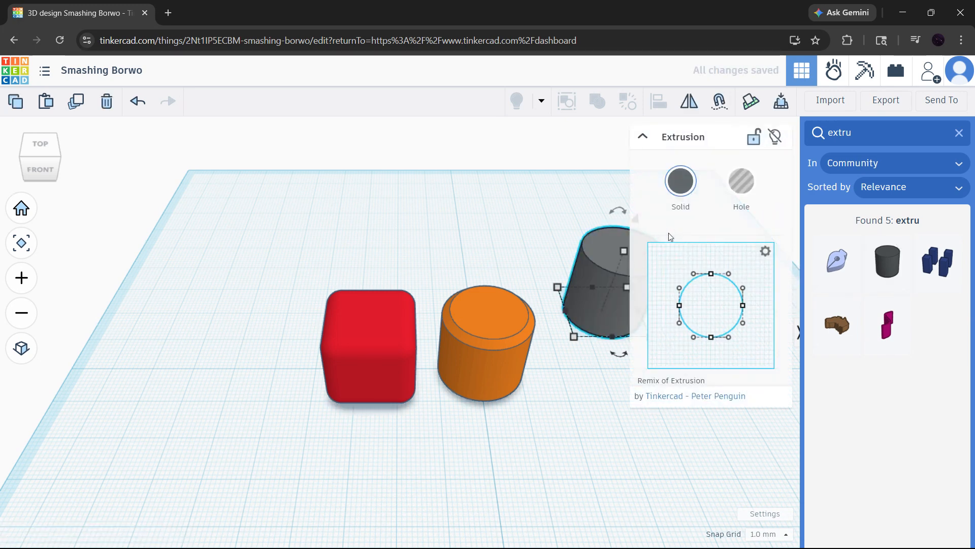
{"action": "left_click", "coordinate": [704, 414]}
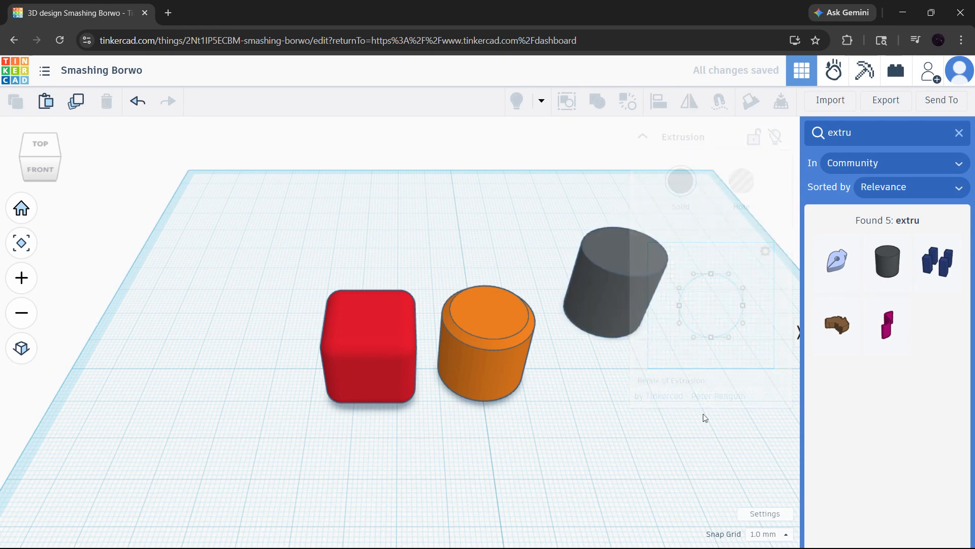
Reshape the extrusion's circular profile into a wide rounded diamond by pulling its four profile points outward
{"action": "middle_click_drag", "start_coordinate": [699, 317], "coordinate": [539, 365]}
{"action": "scroll", "coordinate": [457, 345], "scroll_direction": "up", "scroll_amount": 5}
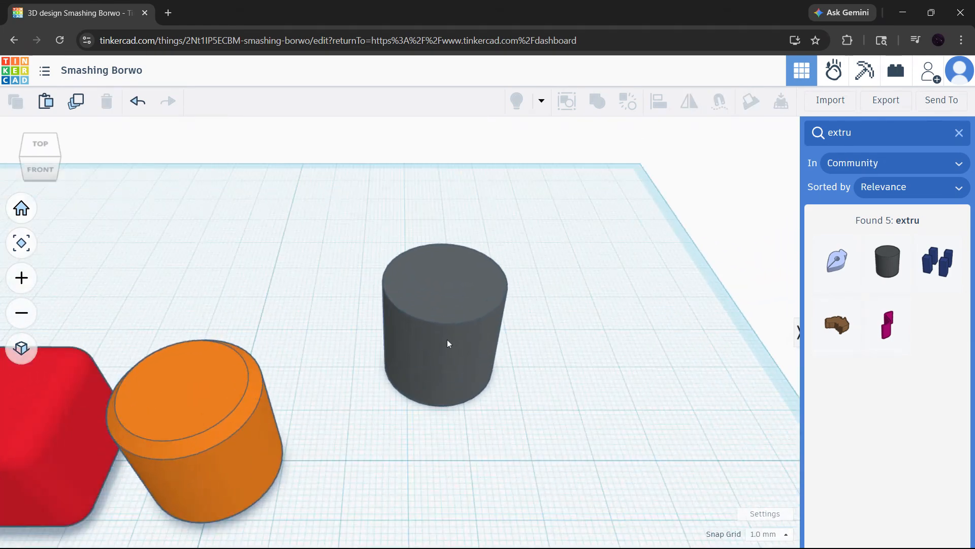
{"action": "left_click", "coordinate": [473, 298]}
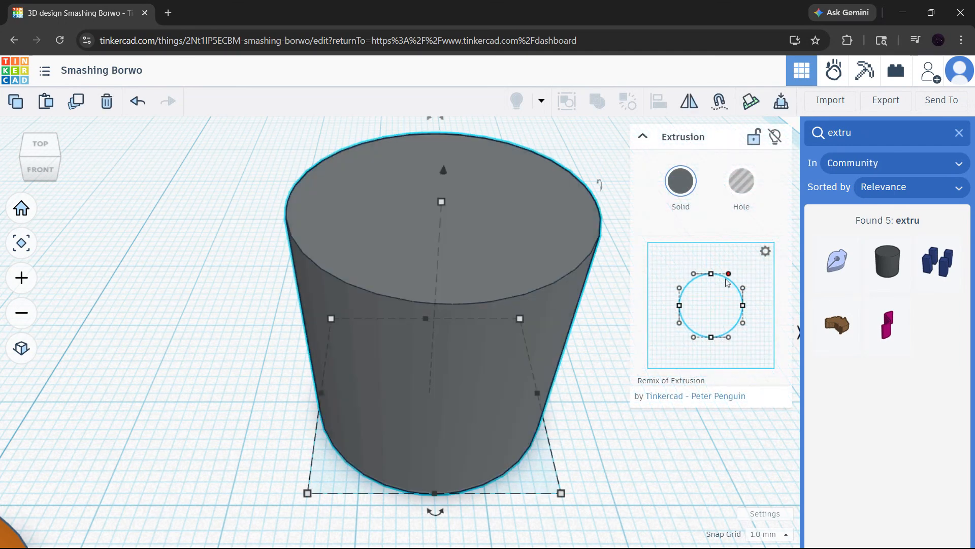
{"action": "left_click_drag", "start_coordinate": [711, 273], "coordinate": [709, 253]}
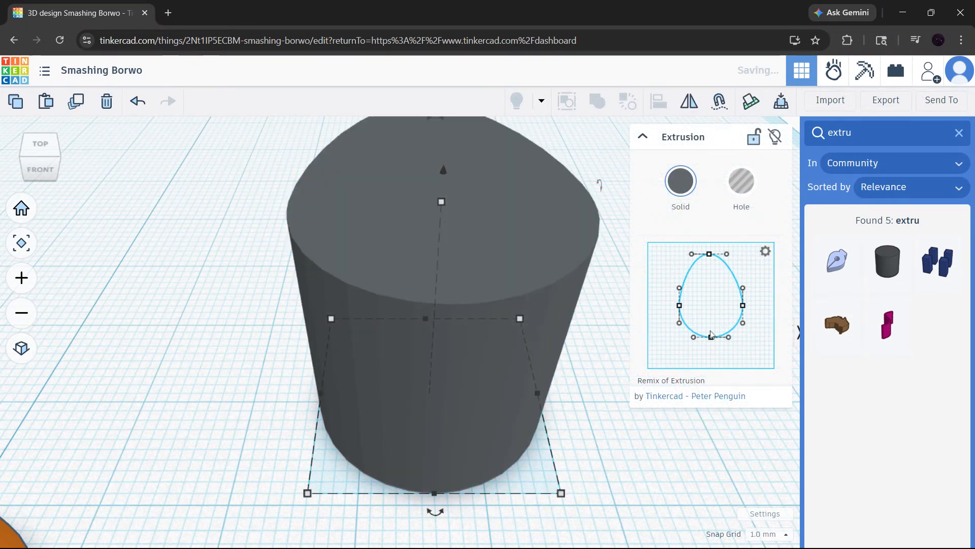
{"action": "left_click_drag", "start_coordinate": [711, 336], "coordinate": [715, 364]}
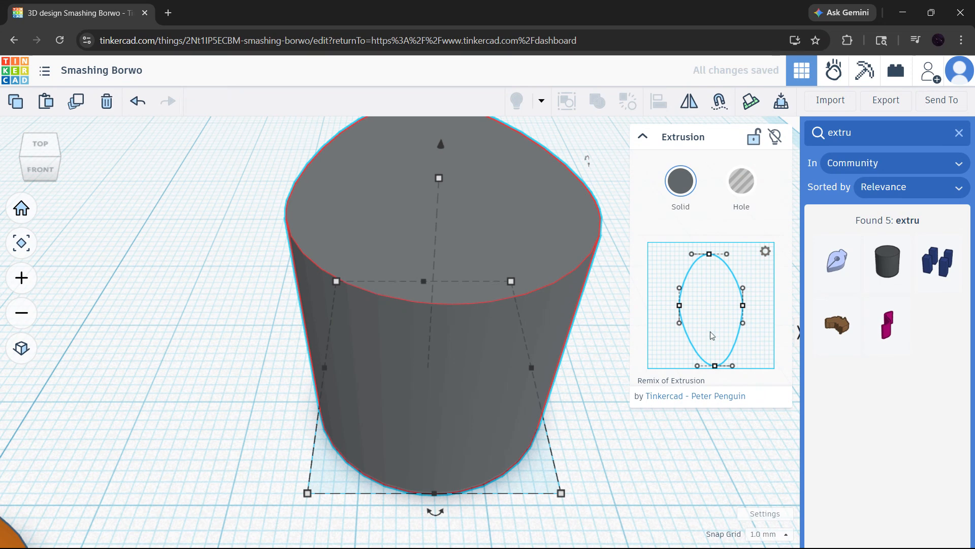
{"action": "left_click_drag", "start_coordinate": [680, 305], "coordinate": [655, 310]}
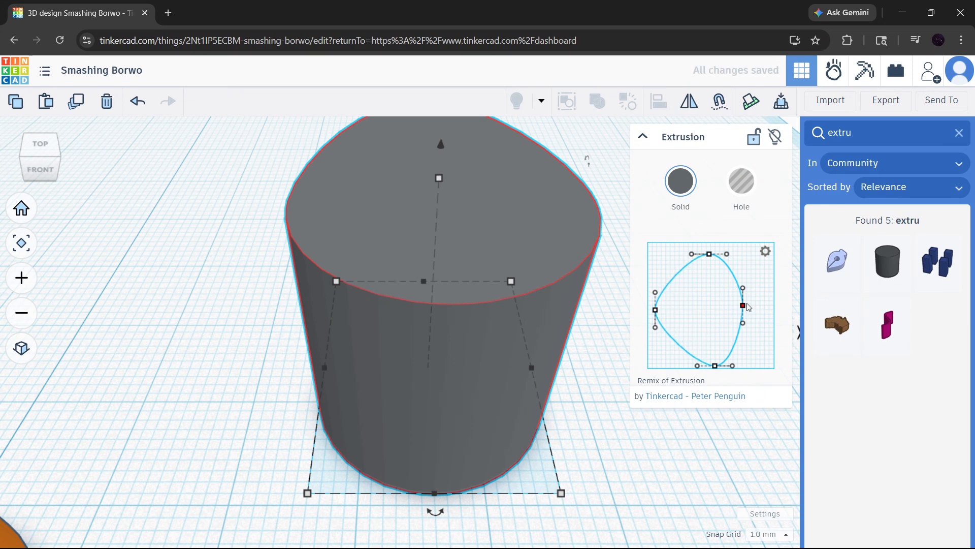
{"action": "left_click_drag", "start_coordinate": [743, 306], "coordinate": [768, 311]}
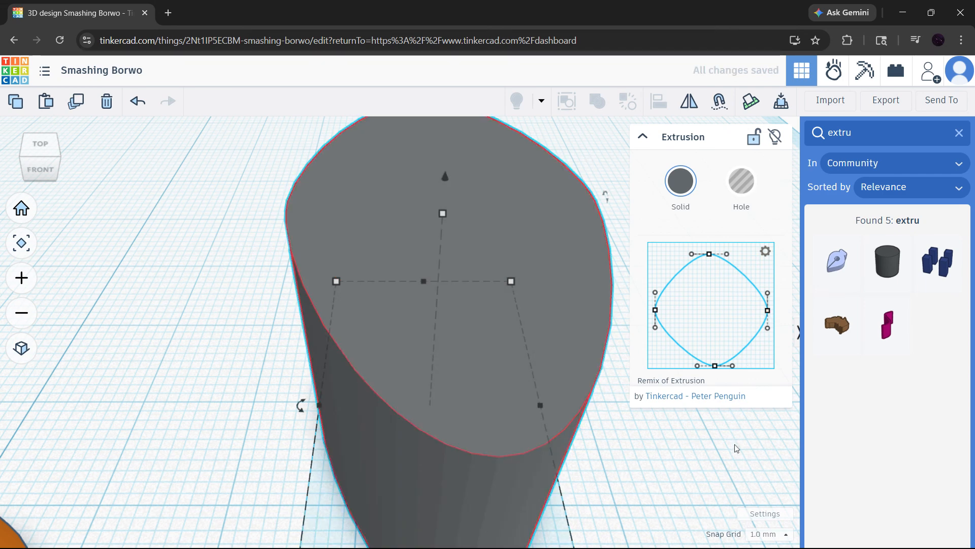
Search the shape library for "scribble" and place a Scribble shape on the workplane
{"action": "left_click", "coordinate": [959, 133]}
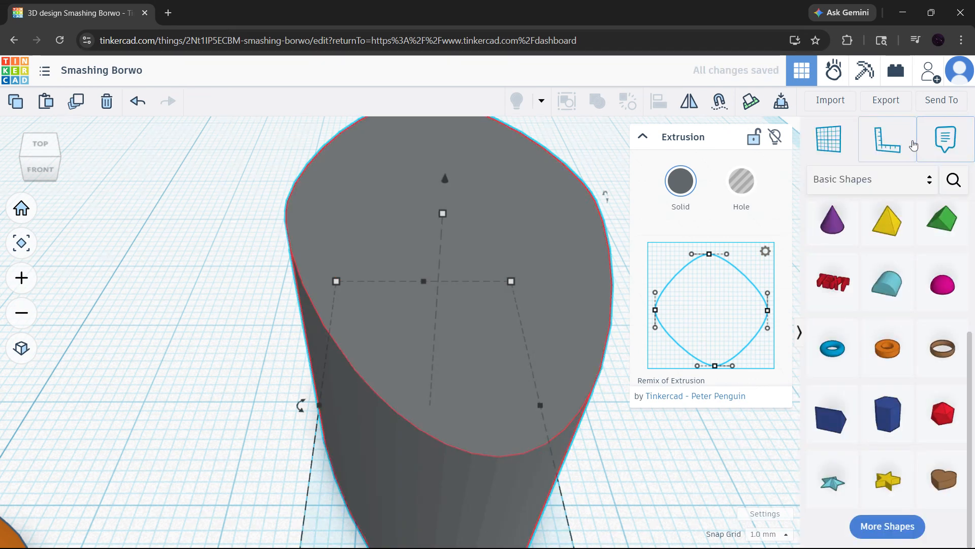
{"action": "left_click", "coordinate": [954, 179]}
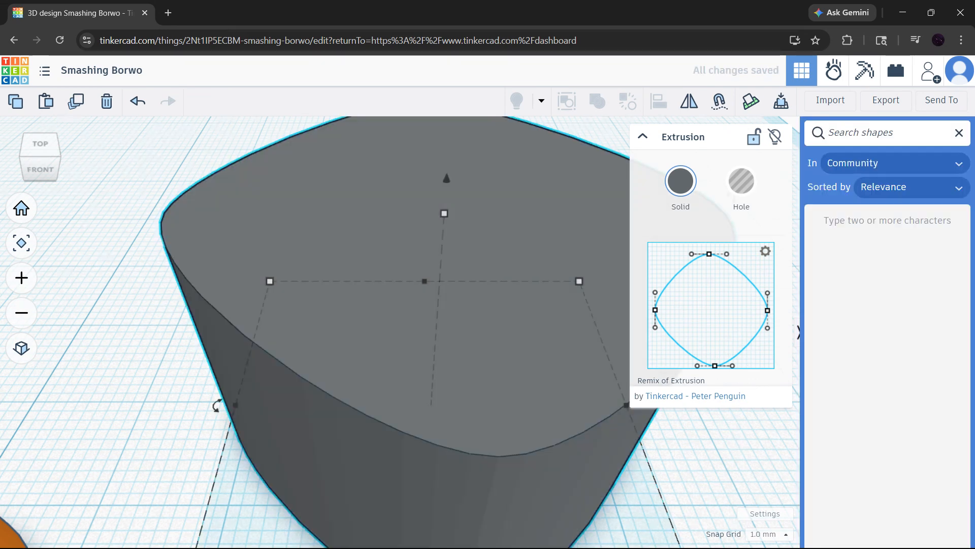
{"action": "type", "text": "scribble"}
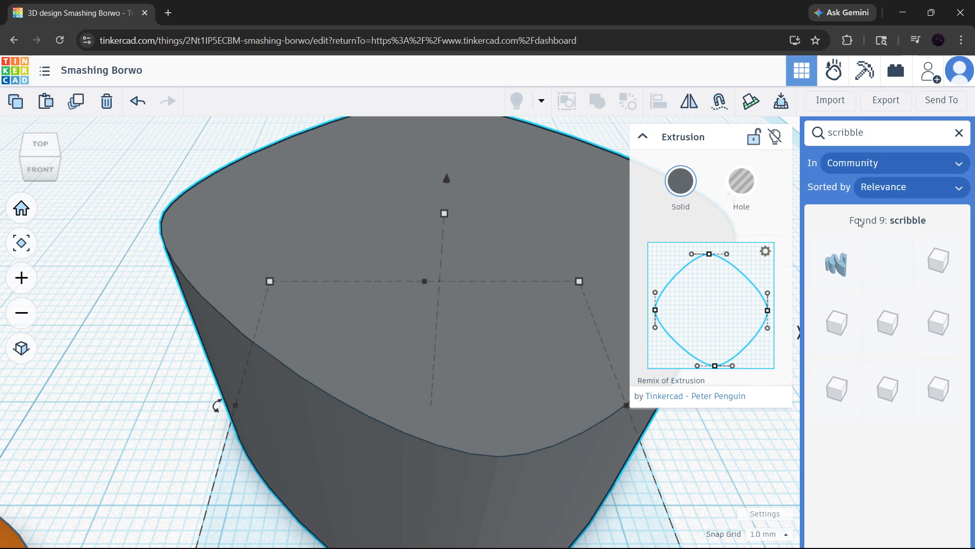
{"action": "mouse_move", "coordinate": [829, 265]}
{"action": "left_mouse_down"}
{"action": "mouse_move", "coordinate": [216, 337]}
{"action": "mouse_move", "coordinate": [113, 375]}
{"action": "mouse_move", "coordinate": [226, 519]}
{"action": "left_mouse_up"}
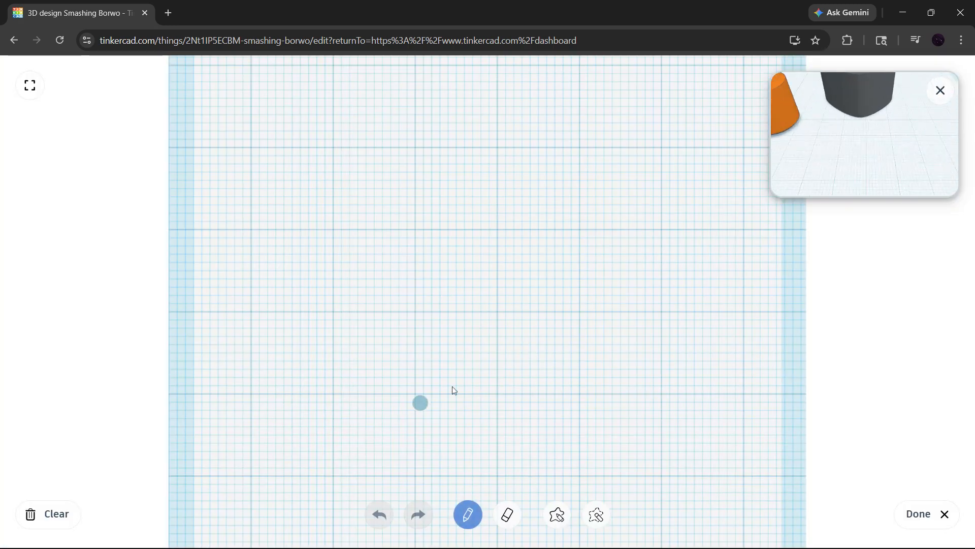
Draw a long winding S-curve stroke as the scribble and finish the drawing
{"action": "mouse_move", "coordinate": [502, 433]}
{"action": "left_mouse_down"}
{"action": "mouse_move", "coordinate": [447, 383]}
{"action": "mouse_move", "coordinate": [528, 389]}
{"action": "left_mouse_up"}
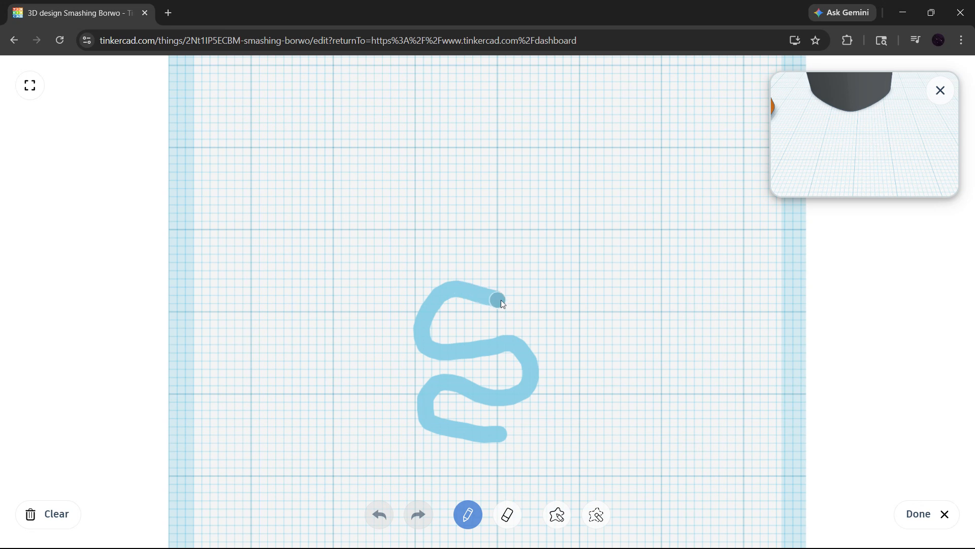
{"action": "mouse_move", "coordinate": [477, 254]}
{"action": "left_mouse_down"}
{"action": "mouse_move", "coordinate": [448, 193]}
{"action": "mouse_move", "coordinate": [489, 198]}
{"action": "mouse_move", "coordinate": [528, 177]}
{"action": "left_mouse_up"}
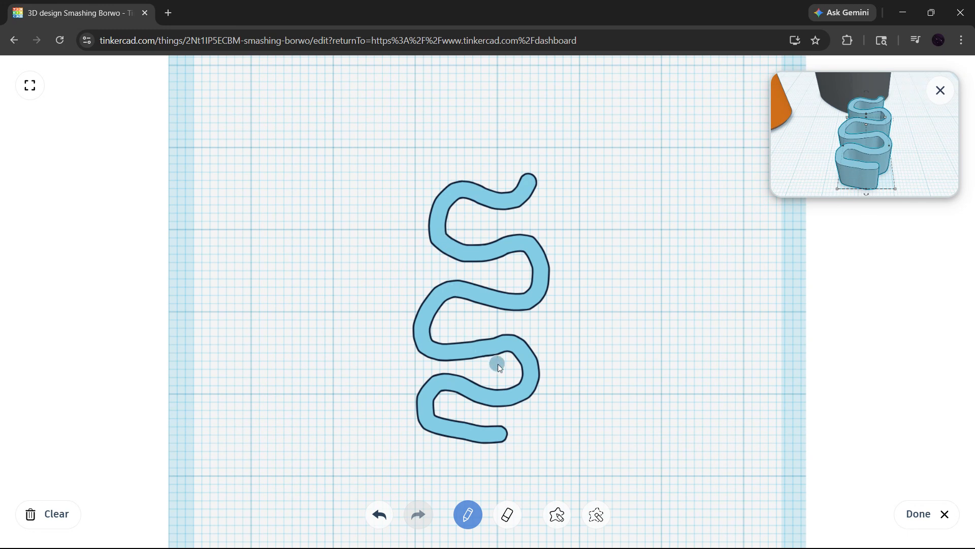
{"action": "left_click", "coordinate": [917, 514]}
Move the scribble shape in front of the orange cylinder and tilt it sideways
{"action": "middle_click_drag", "start_coordinate": [559, 402], "coordinate": [661, 356]}
{"action": "mouse_move", "coordinate": [551, 342]}
{"action": "left_mouse_down"}
{"action": "mouse_move", "coordinate": [348, 404]}
{"action": "mouse_move", "coordinate": [332, 387]}
{"action": "left_mouse_up"}
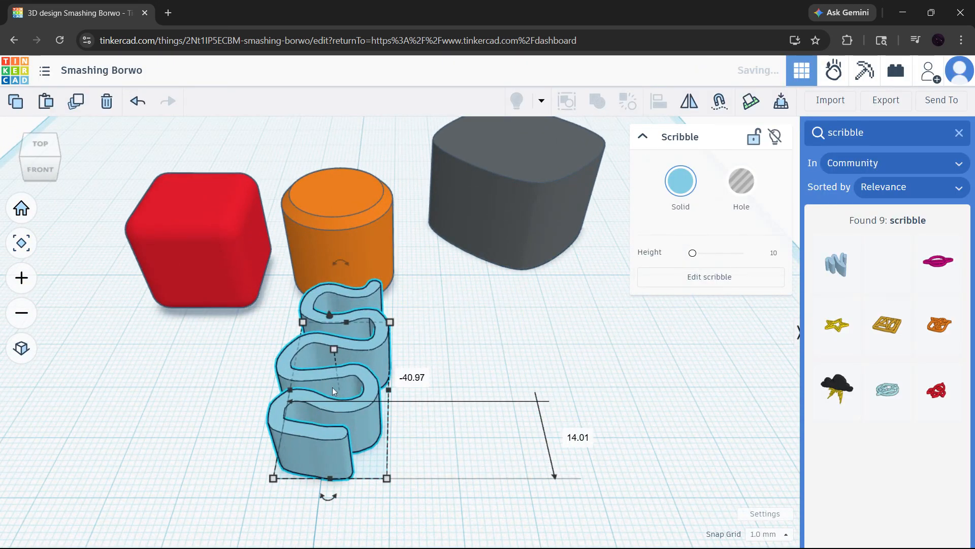
{"action": "mouse_move", "coordinate": [350, 266]}
{"action": "left_mouse_down"}
{"action": "mouse_move", "coordinate": [373, 275]}
{"action": "mouse_move", "coordinate": [410, 329]}
{"action": "mouse_move", "coordinate": [365, 310]}
{"action": "mouse_move", "coordinate": [387, 347]}
{"action": "left_mouse_up"}
{"action": "left_click", "coordinate": [542, 355]}
{"action": "middle_click_drag", "start_coordinate": [566, 371], "coordinate": [485, 362]}
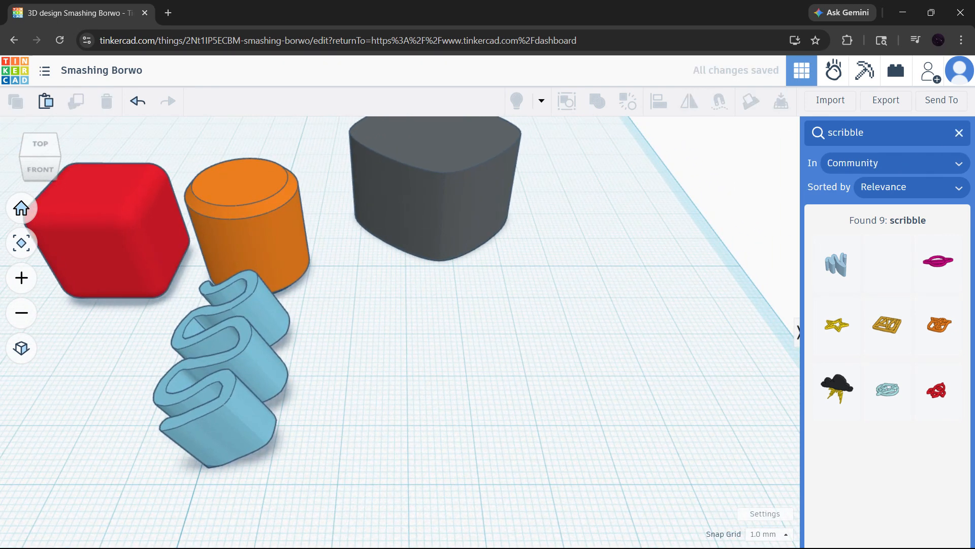
Search the community shape library for "organic"
{"action": "left_click", "coordinate": [959, 132]}
{"action": "left_click", "coordinate": [945, 179]}
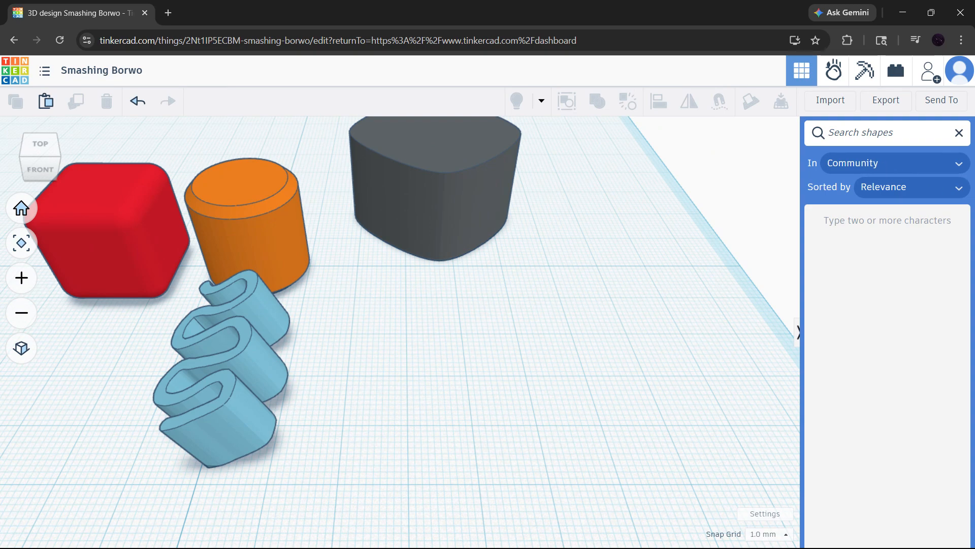
{"action": "type", "text": "organic"}
Search the shape library for "terrain" and place the green Terrain shape in front of the gray extrusion
{"action": "key", "text": "ctrl+a"}
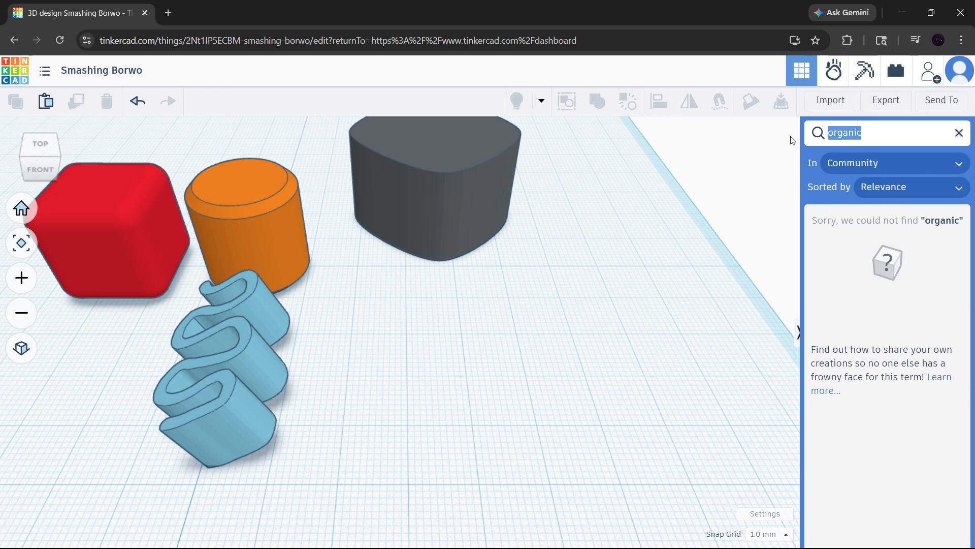
{"action": "type", "text": "terrain"}
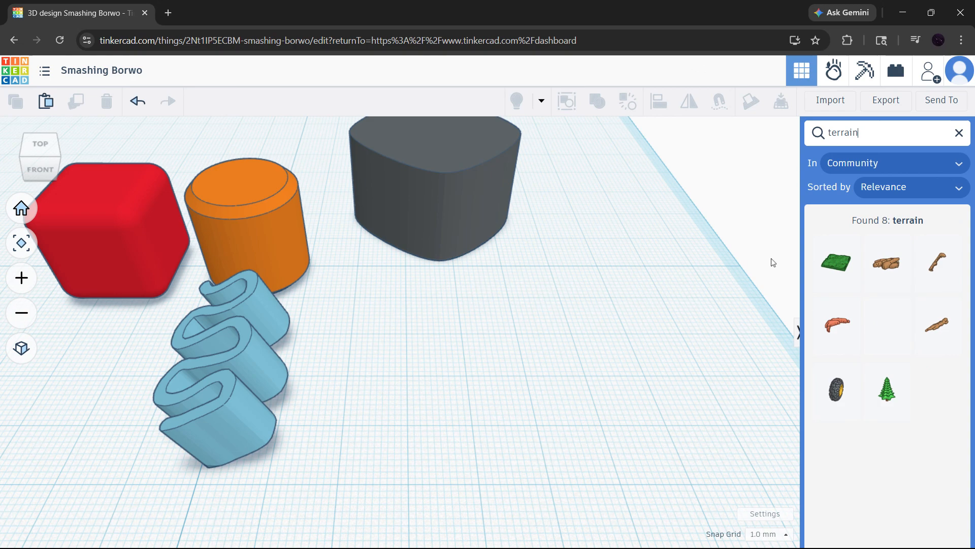
{"action": "left_click_drag", "start_coordinate": [836, 263], "coordinate": [408, 383]}
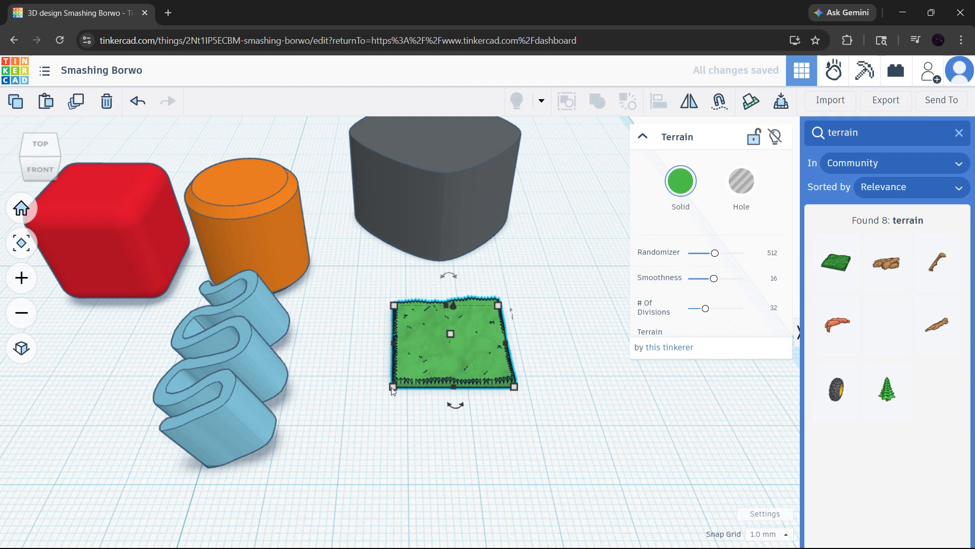
Enlarge the terrain from its corners so it extends as a base beneath the box, cylinder, extrusion and scribble
{"action": "left_click_drag", "start_coordinate": [391, 387], "coordinate": [26, 541]}
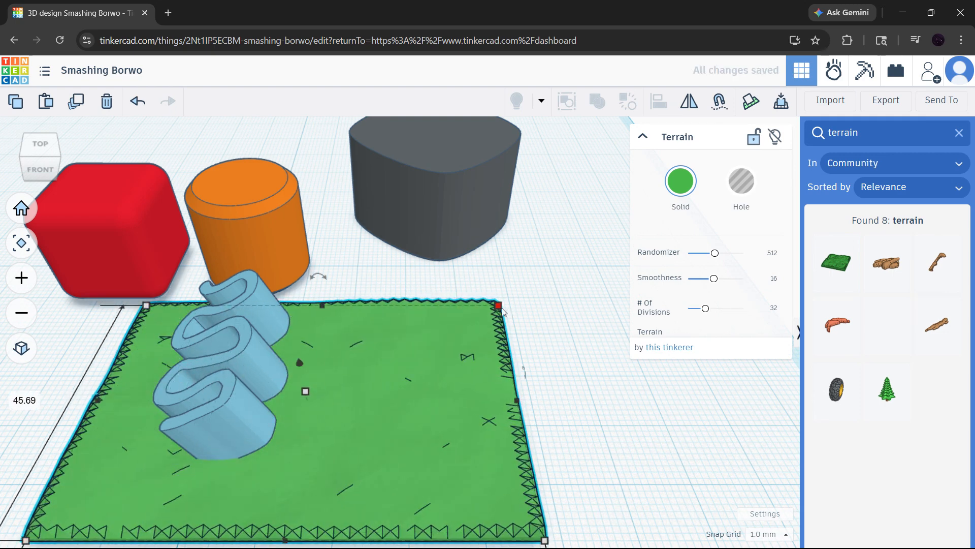
{"action": "left_click_drag", "start_coordinate": [501, 308], "coordinate": [574, 167]}
{"action": "middle_click_drag", "start_coordinate": [166, 357], "coordinate": [395, 387]}
{"action": "left_click_drag", "start_coordinate": [408, 237], "coordinate": [282, 262]}
{"action": "scroll", "coordinate": [258, 356], "scroll_direction": "down", "scroll_amount": 5}
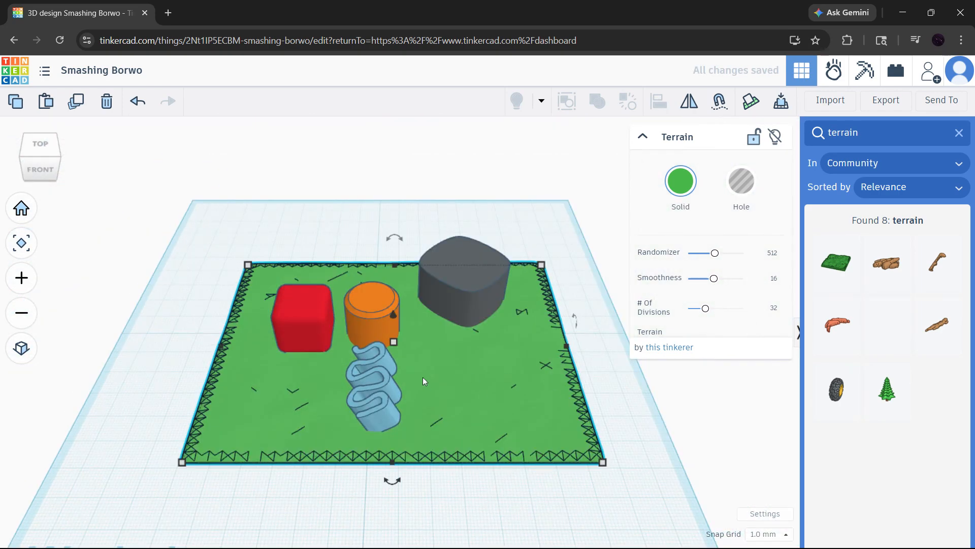
Set the terrain's Randomizer to 1024 and its Smoothness to 21
{"action": "scroll", "coordinate": [423, 377], "scroll_direction": "up", "scroll_amount": 1}
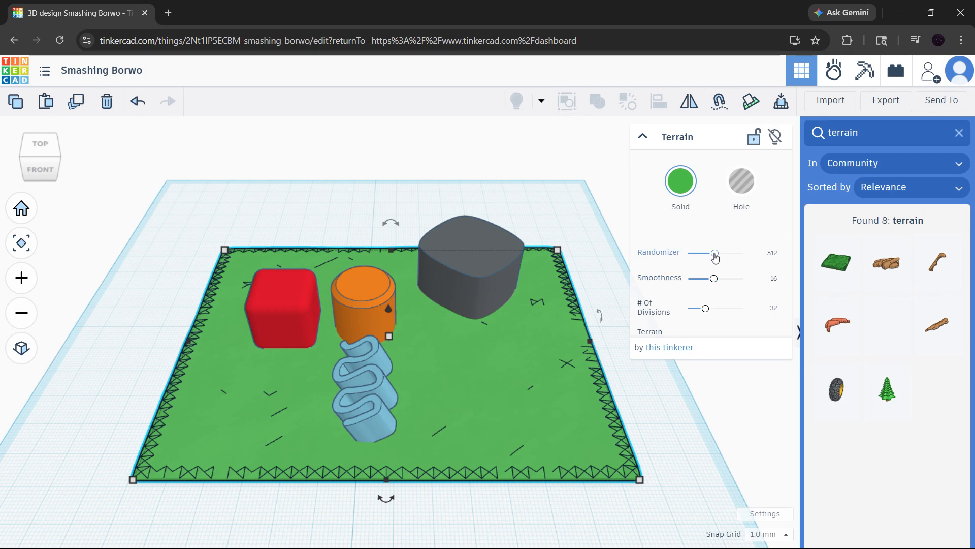
{"action": "left_click_drag", "start_coordinate": [715, 252], "coordinate": [716, 278]}
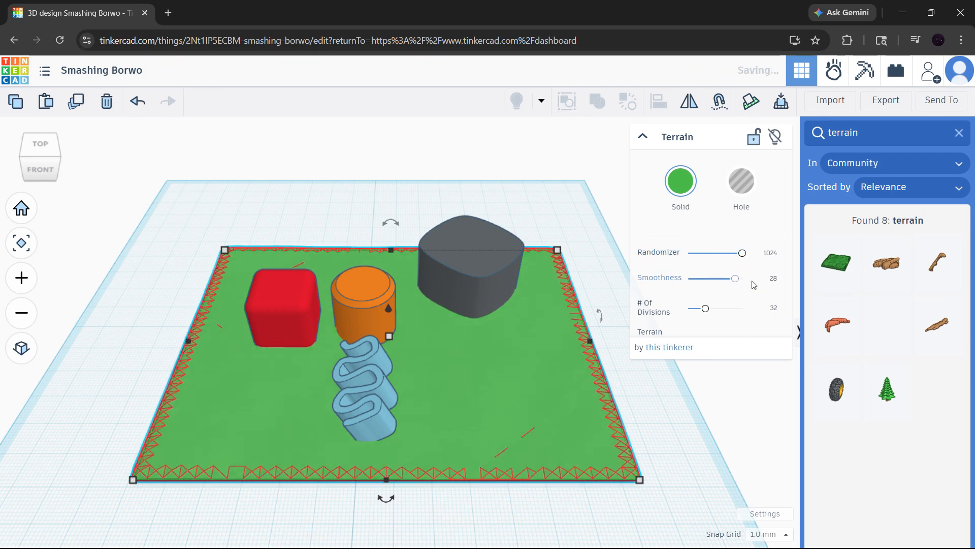
{"action": "left_click", "coordinate": [769, 280]}
{"action": "mouse_move", "coordinate": [735, 283]}
{"action": "left_mouse_down"}
{"action": "mouse_move", "coordinate": [694, 278]}
{"action": "mouse_move", "coordinate": [725, 282]}
{"action": "left_mouse_up"}
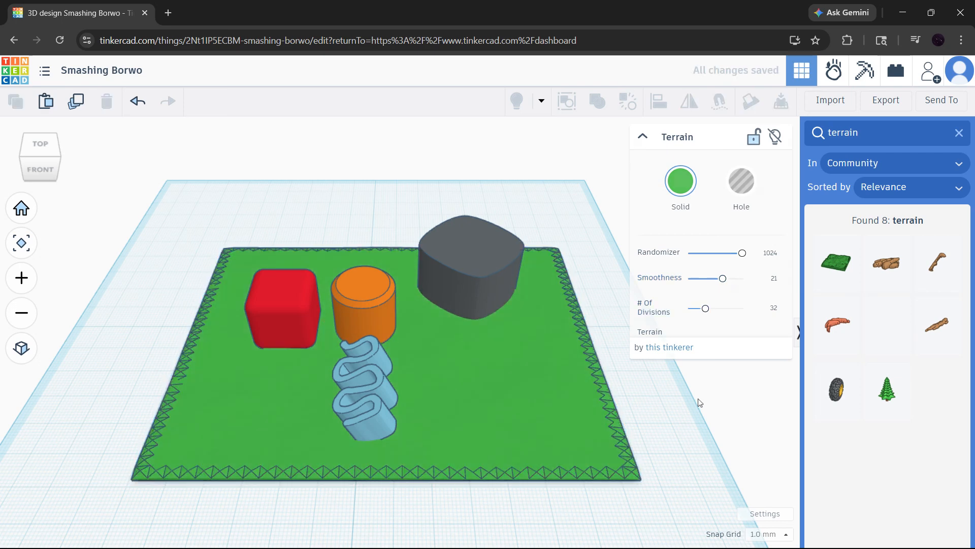
{"action": "left_click", "coordinate": [698, 398]}
Place the green tree model from the terrain search results on the front part of the terrain
{"action": "left_click", "coordinate": [881, 394]}
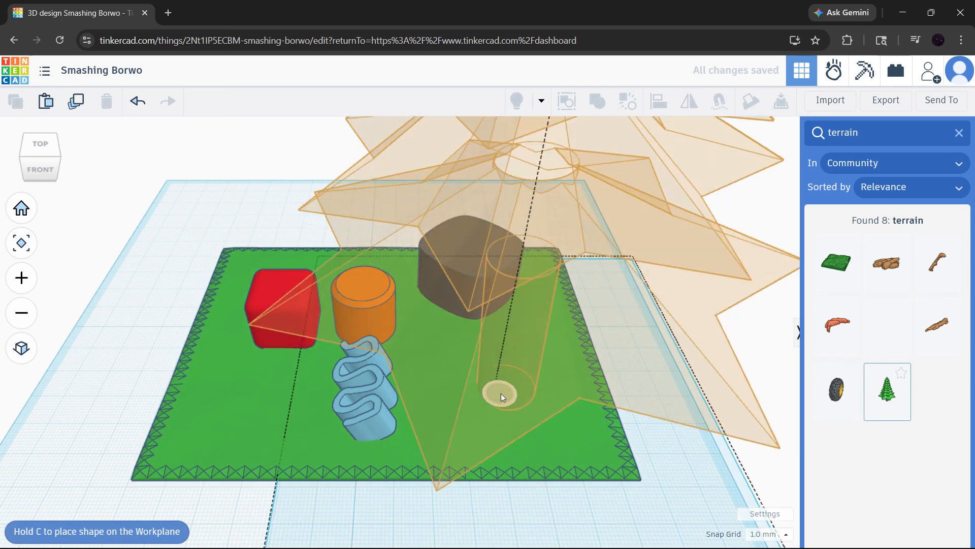
{"action": "left_click", "coordinate": [500, 393]}
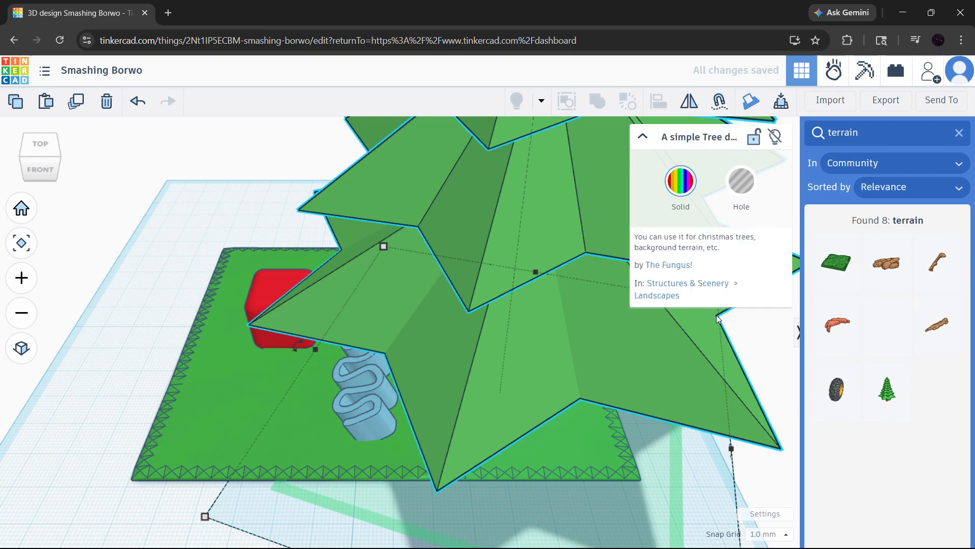
{"action": "left_click", "coordinate": [737, 351]}
{"action": "left_click", "coordinate": [682, 308]}
{"action": "scroll", "coordinate": [442, 399], "scroll_direction": "down", "scroll_amount": 2}
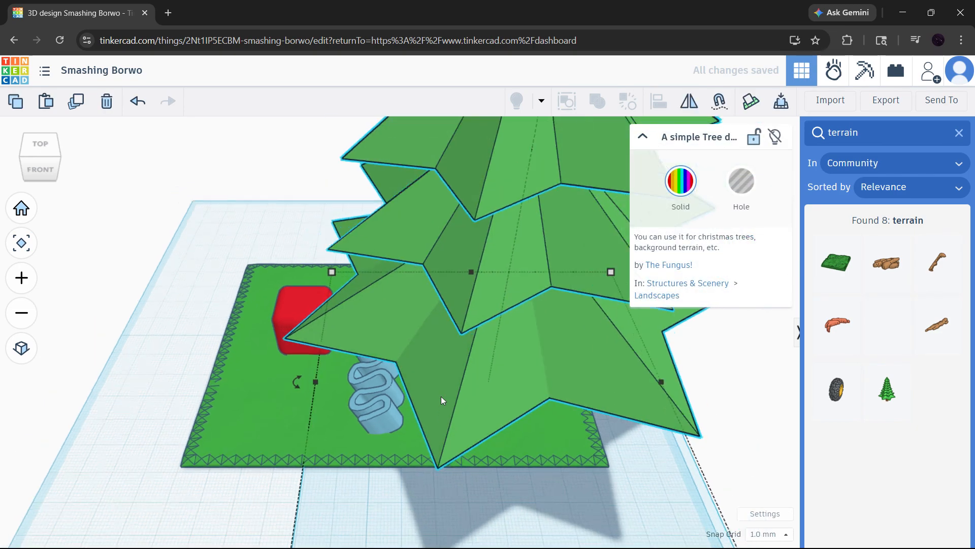
Scale the tree down proportionally to a base of about 20 by 20 mm and clear the terrain shape search
{"action": "scroll", "coordinate": [447, 404], "scroll_direction": "down", "scroll_amount": 3}
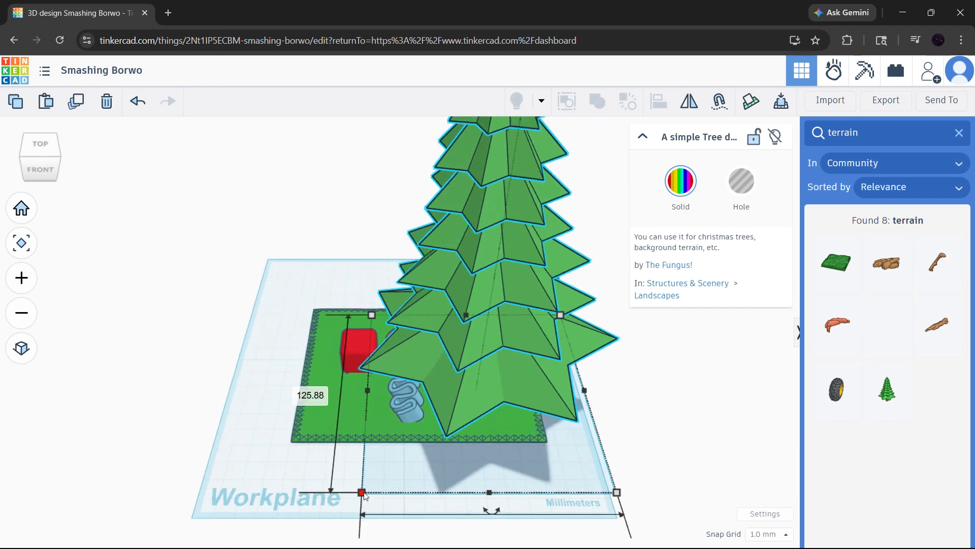
{"action": "left_click_drag", "start_coordinate": [363, 494], "coordinate": [456, 411], "text": "shift"}
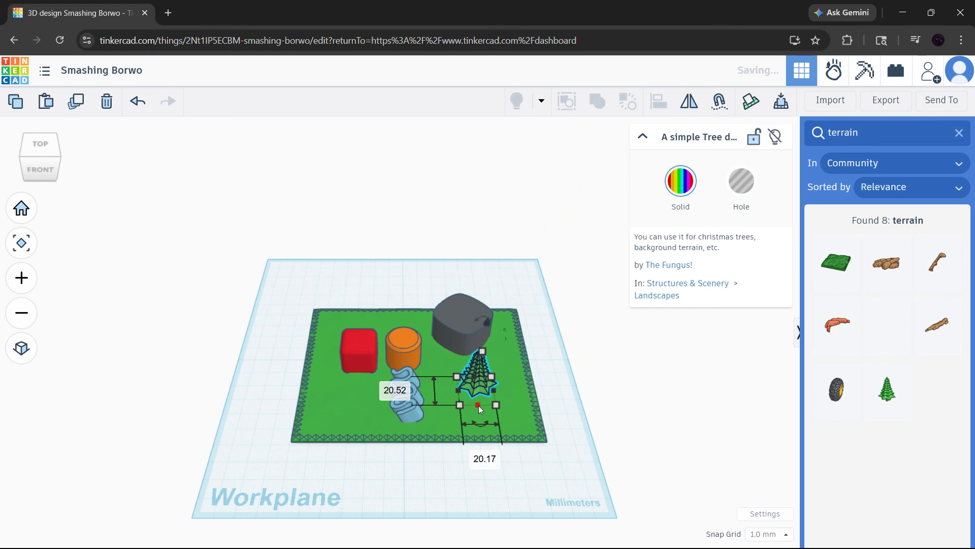
{"action": "left_click", "coordinate": [493, 405]}
{"action": "scroll", "coordinate": [461, 405], "scroll_direction": "up", "scroll_amount": 5}
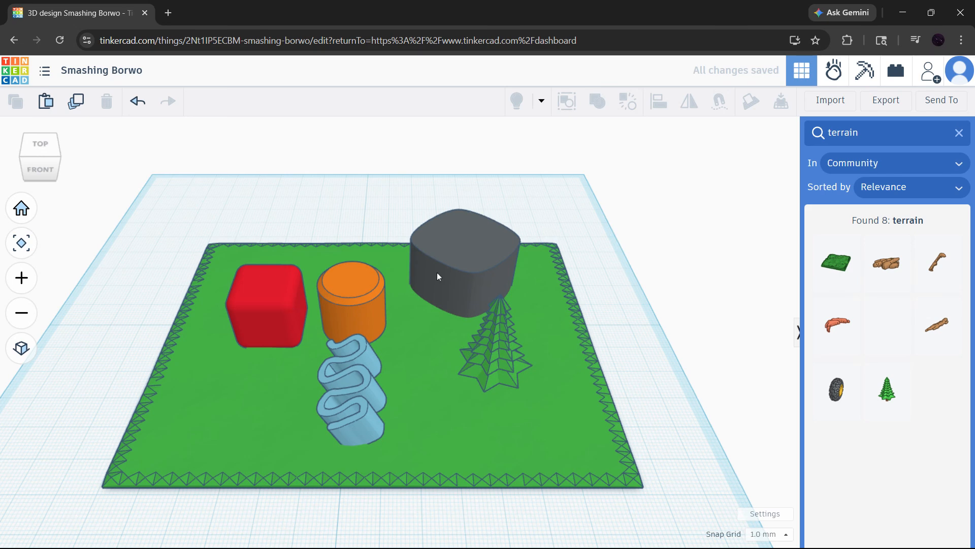
{"action": "left_click", "coordinate": [959, 133]}
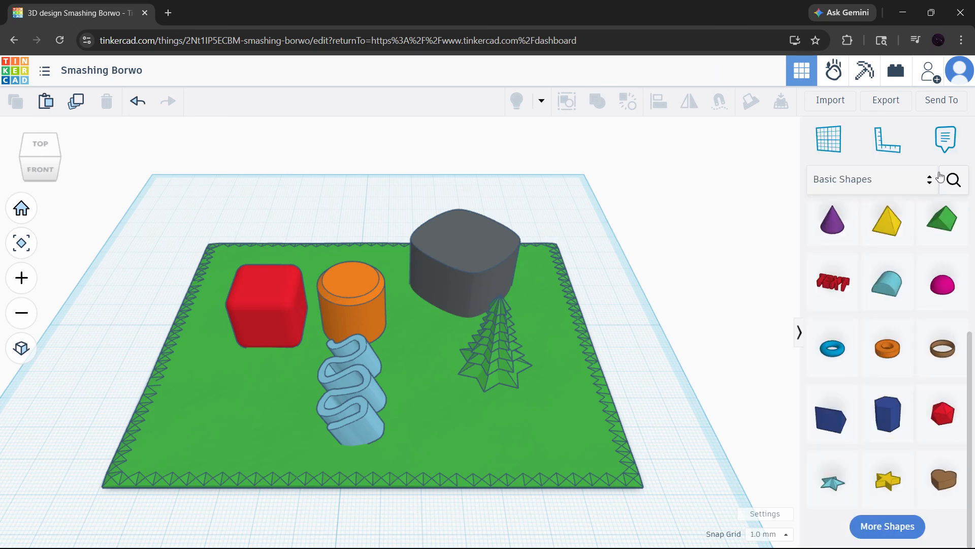
Examine the settings of the orange cylinder, red box, blue scribble and green terrain one after another
{"action": "scroll", "coordinate": [305, 256], "scroll_direction": "up", "scroll_amount": 5}
{"action": "left_click", "coordinate": [414, 349]}
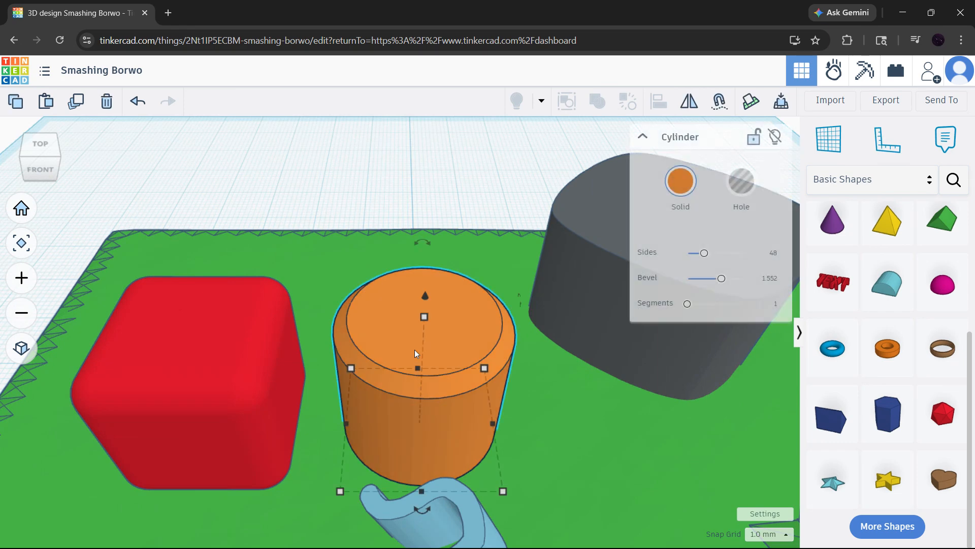
{"action": "left_click", "coordinate": [233, 356]}
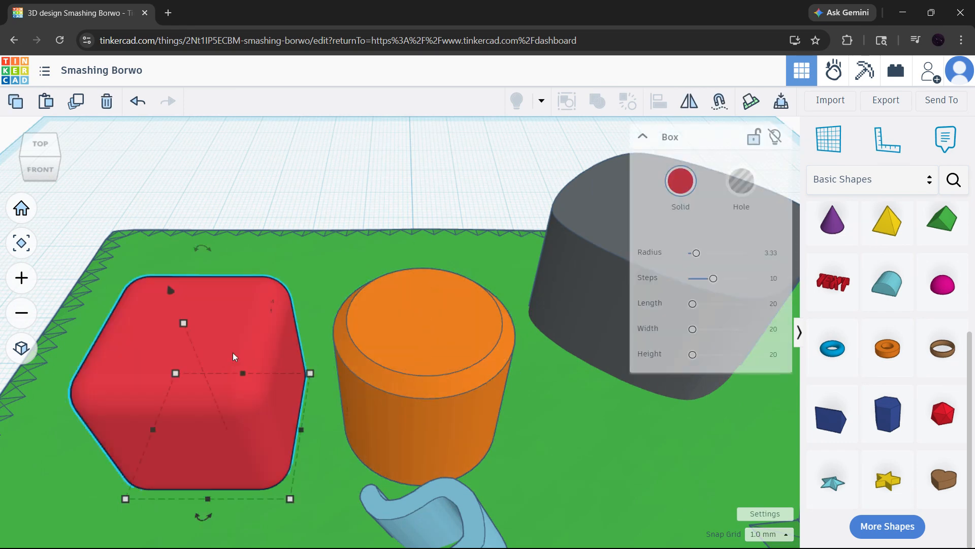
{"action": "middle_click_drag", "start_coordinate": [613, 456], "coordinate": [574, 264]}
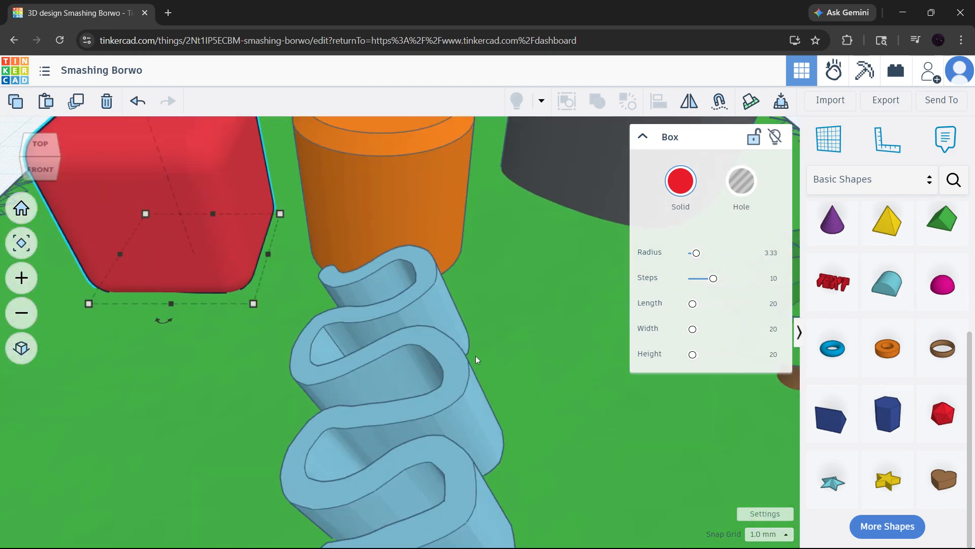
{"action": "left_click", "coordinate": [459, 370]}
{"action": "scroll", "coordinate": [561, 288], "scroll_direction": "down", "scroll_amount": 5}
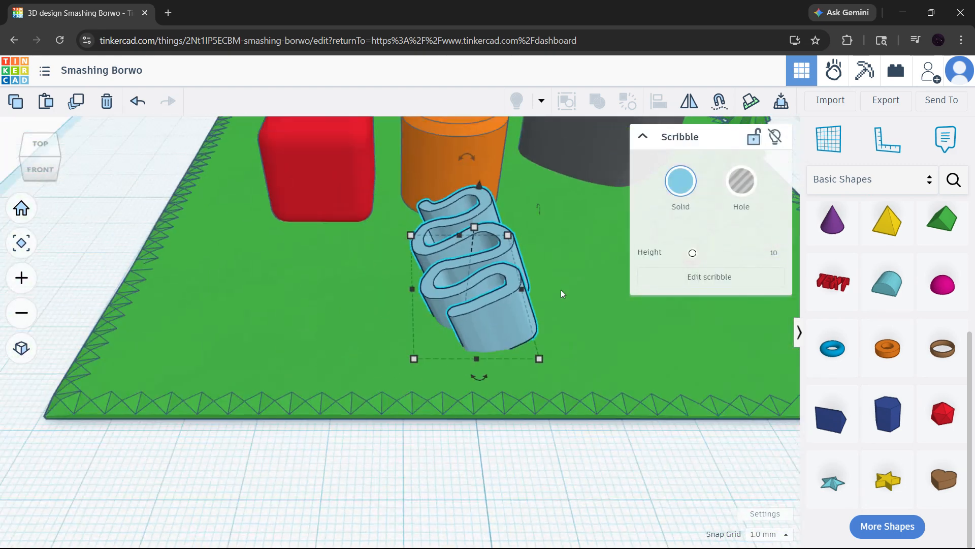
{"action": "scroll", "coordinate": [564, 287], "scroll_direction": "down", "scroll_amount": 5}
{"action": "left_click", "coordinate": [439, 378]}
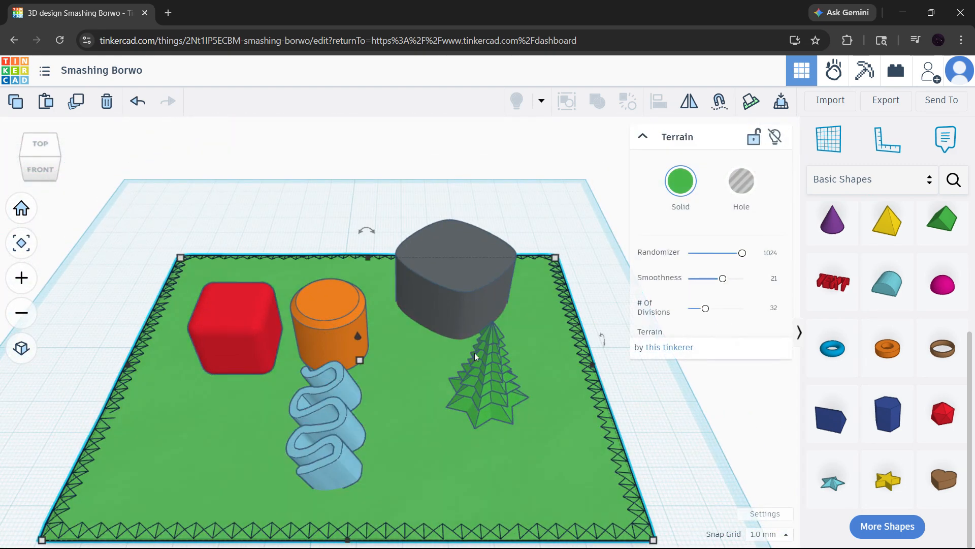
Reshape the gray extrusion's profile by pulling the lower point's curve handle outward to widen and flatten its lower edge
{"action": "left_click", "coordinate": [468, 279]}
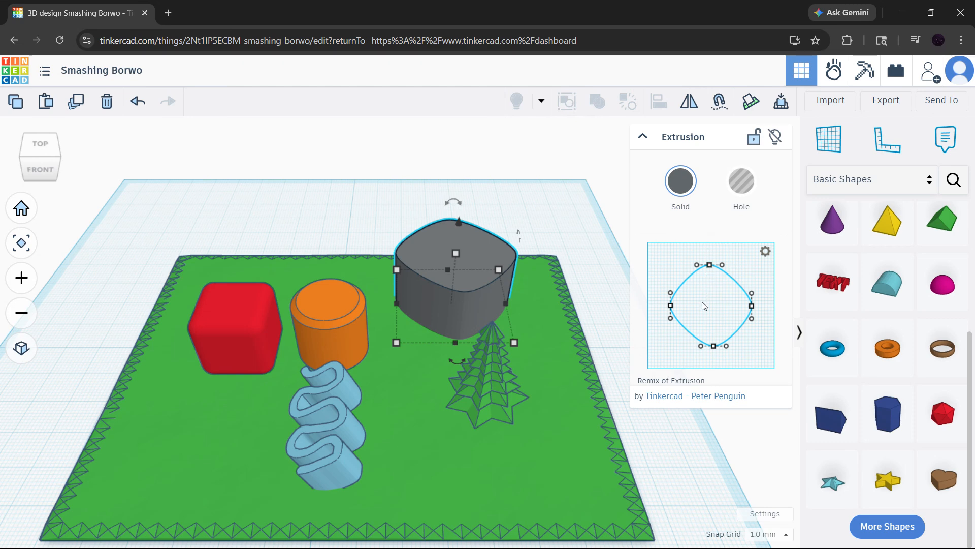
{"action": "left_click_drag", "start_coordinate": [701, 346], "coordinate": [652, 350]}
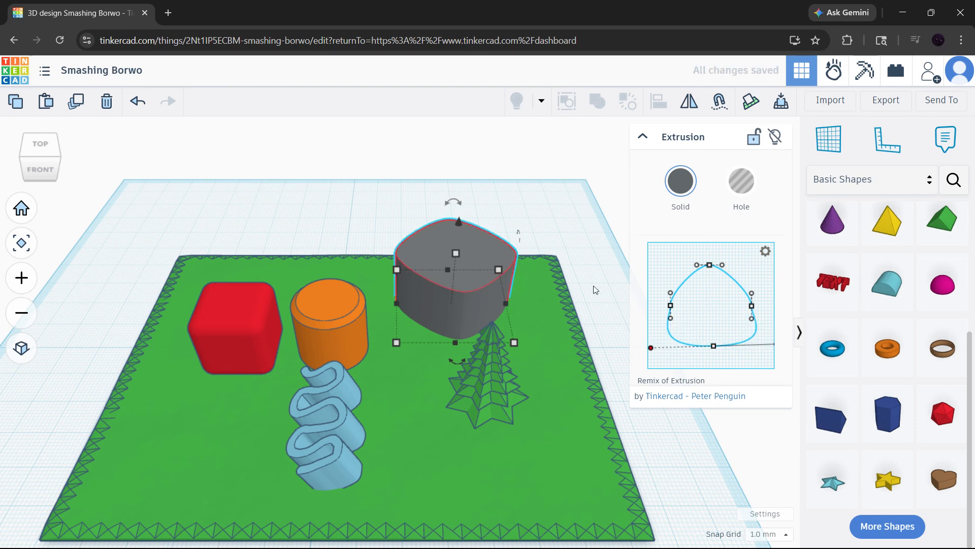